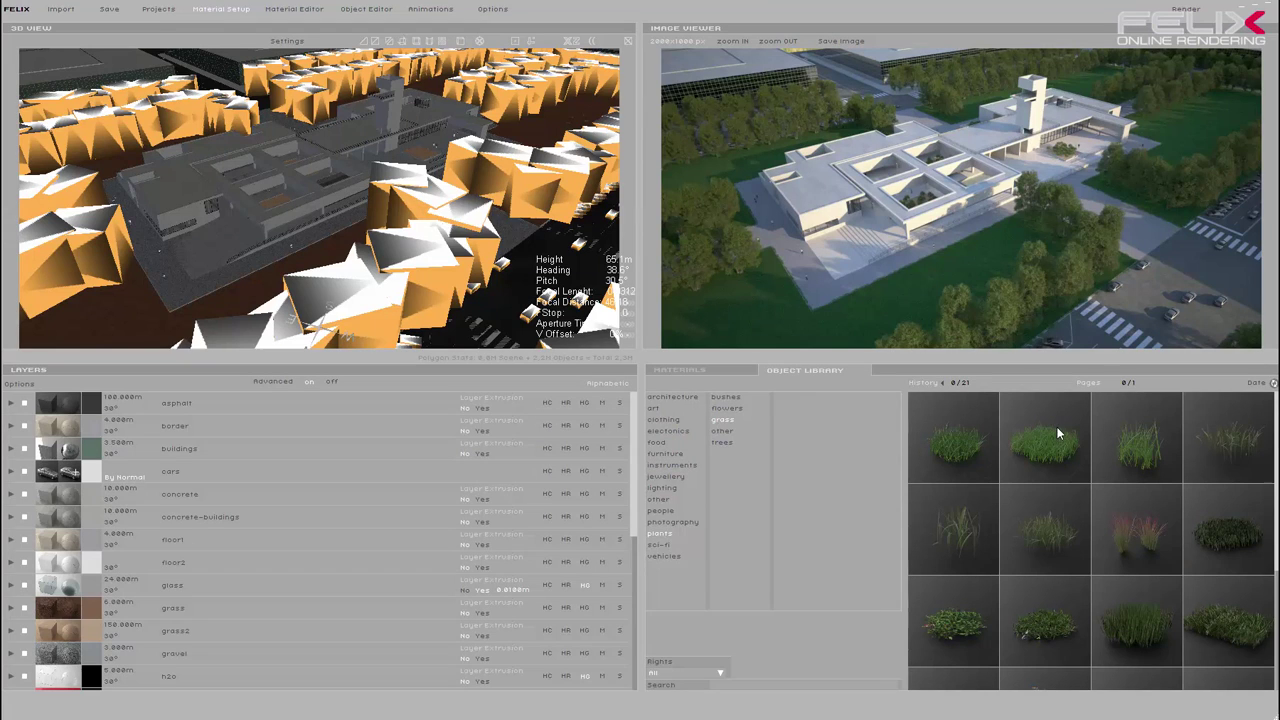
Drop the dense grass patch model onto the grass layer and enable scattering
drag(1056, 432, 58, 616)
drag(58, 616, 58, 616)
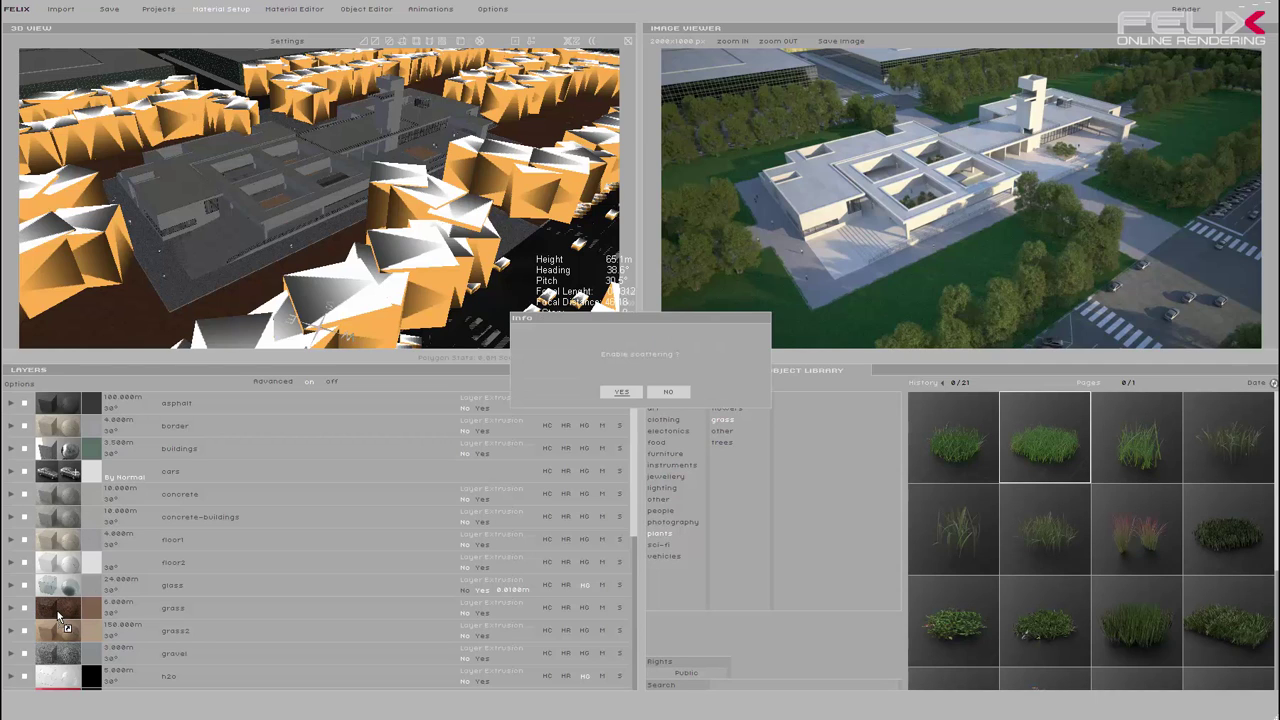
click(619, 391)
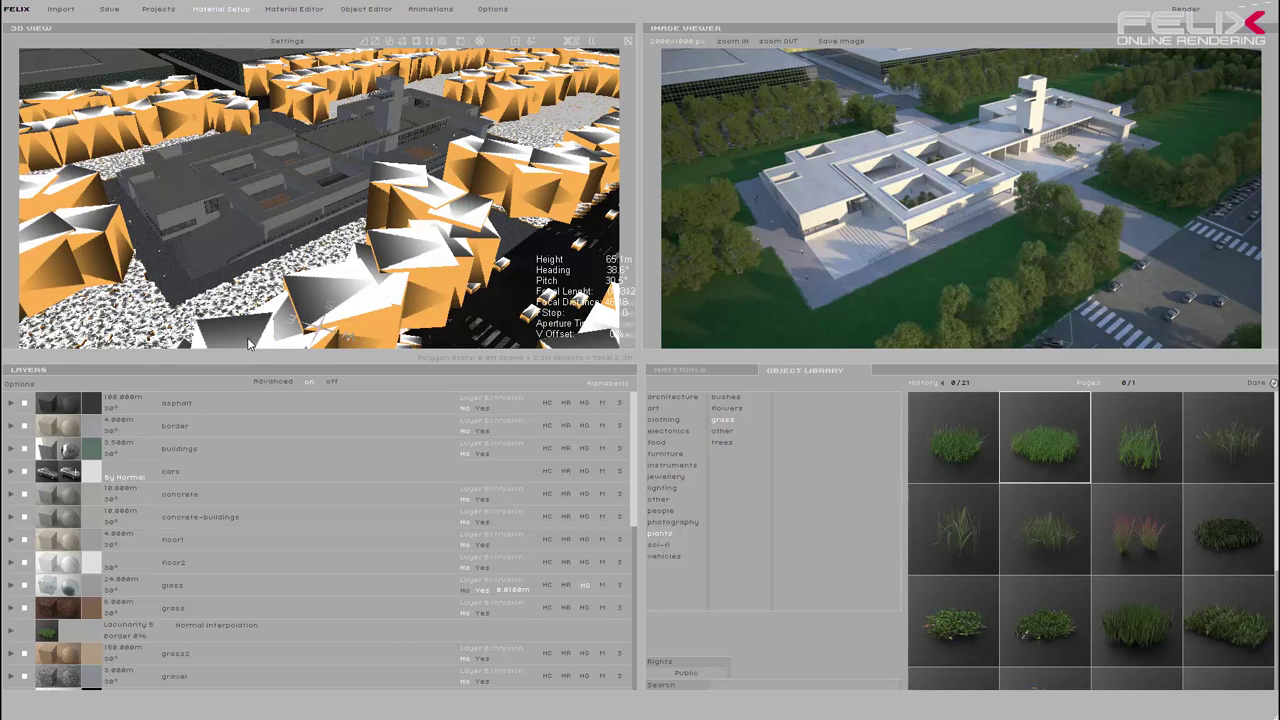
Set the grass scatter Frequency to 200% and Min V Size to 0.3 m
click(10, 637)
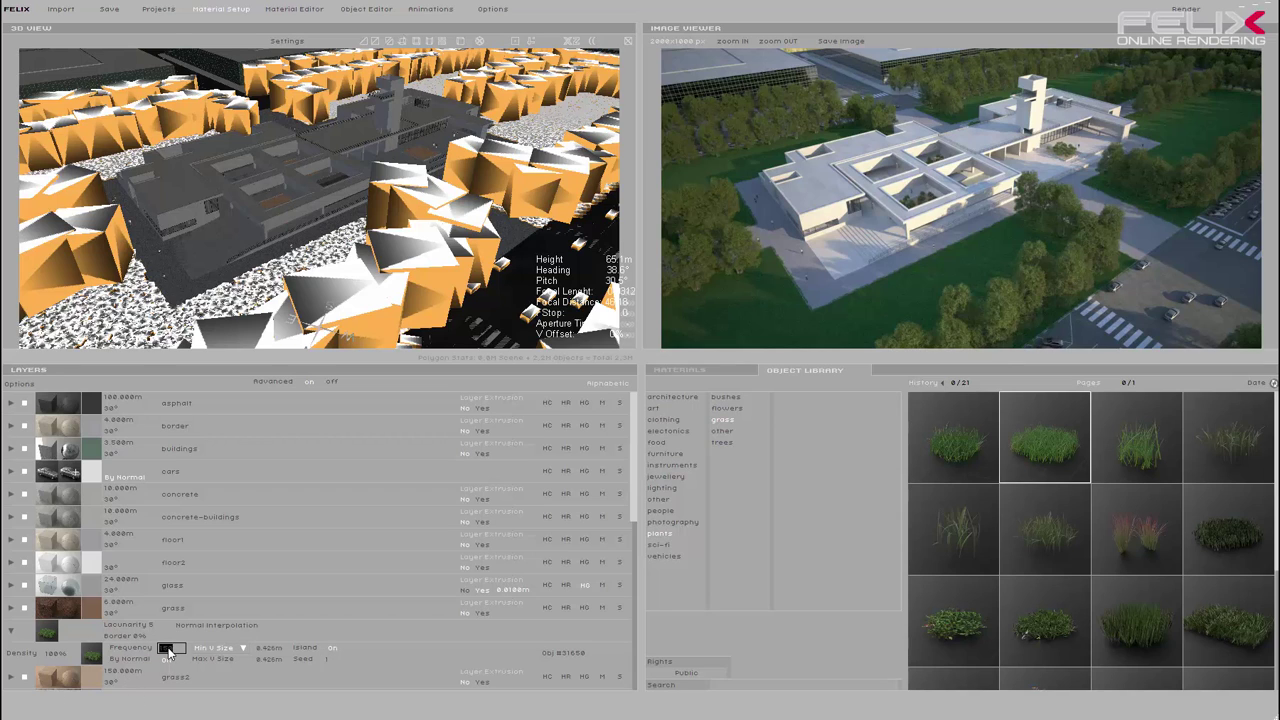
key(Return)
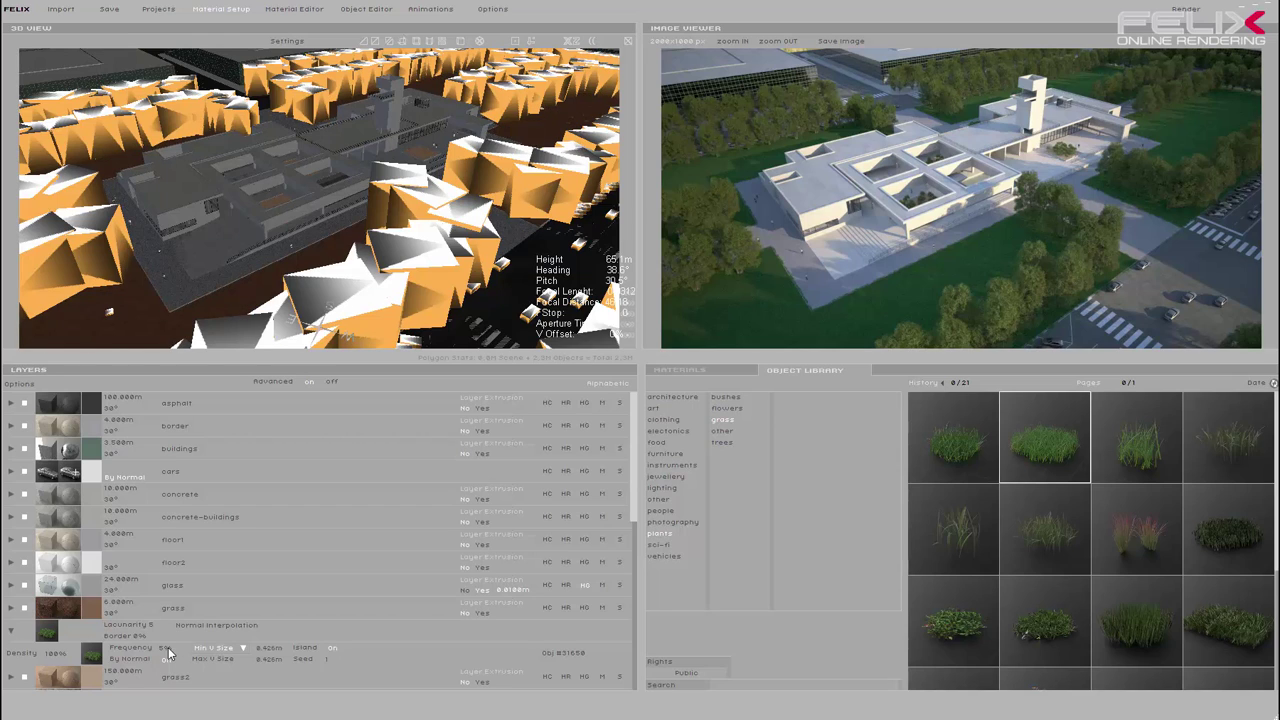
text(20)
key(Return)
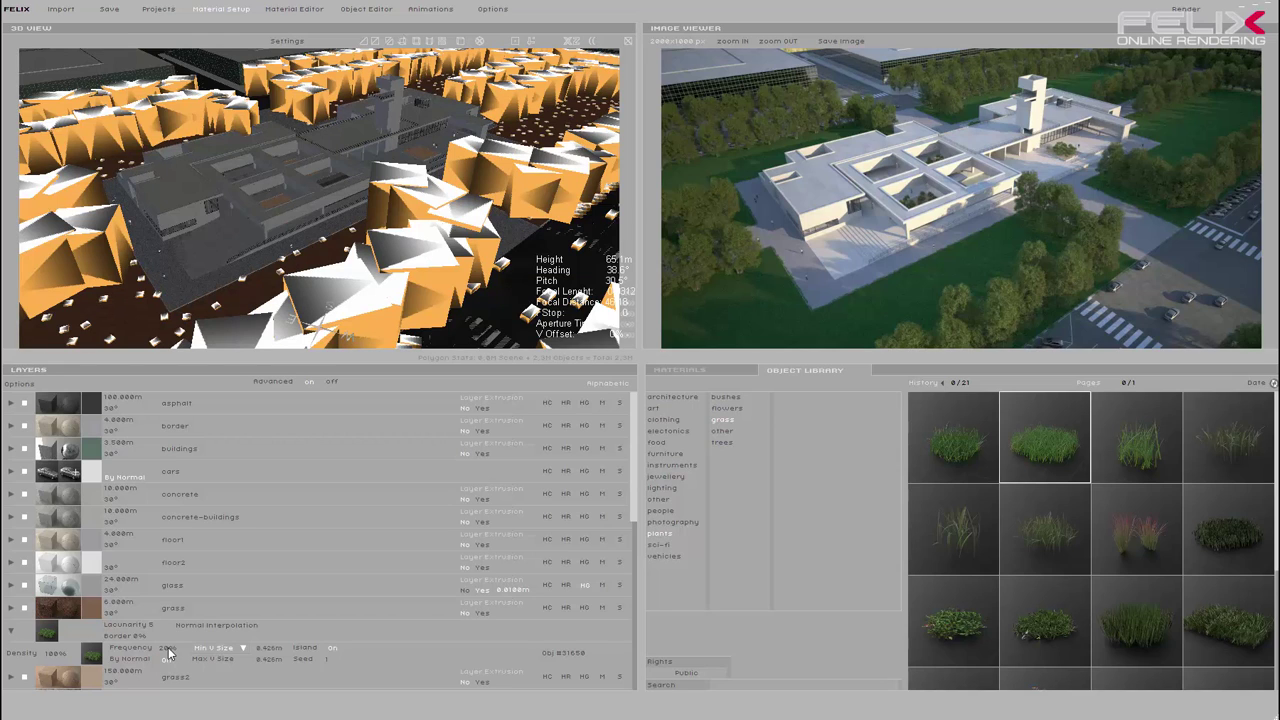
click(168, 649)
text(20)
key(Return)
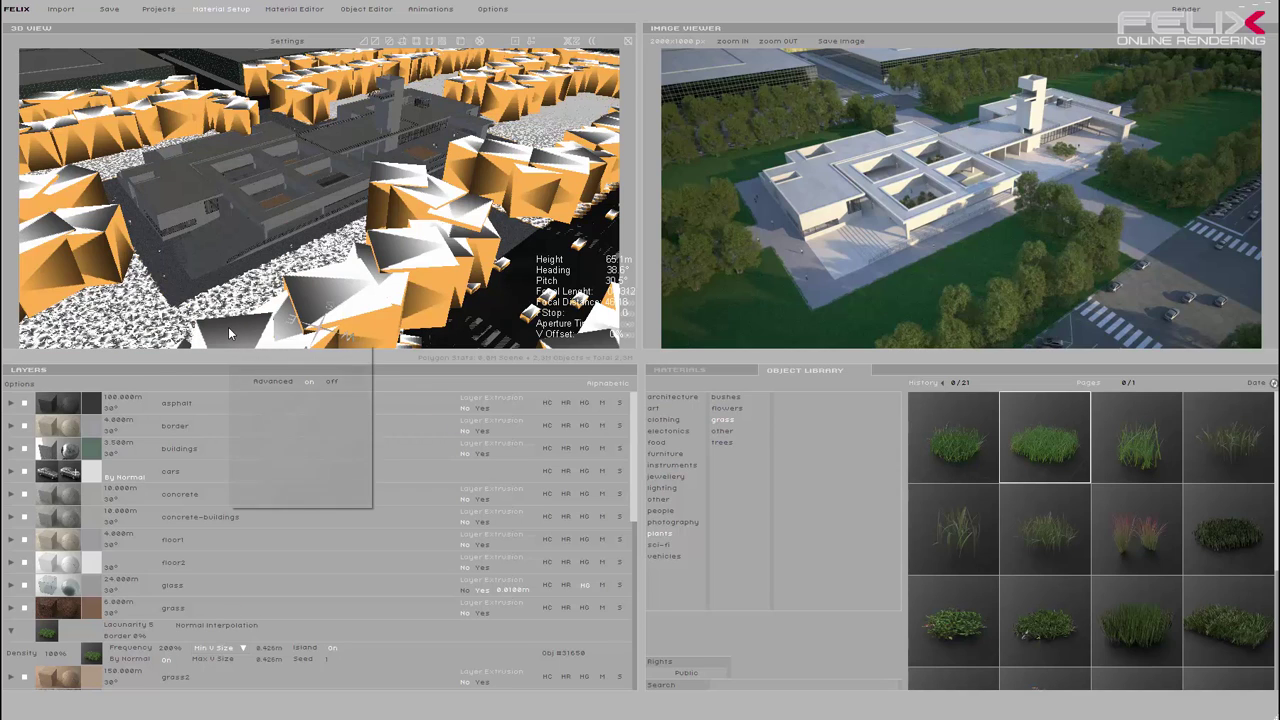
click(274, 651)
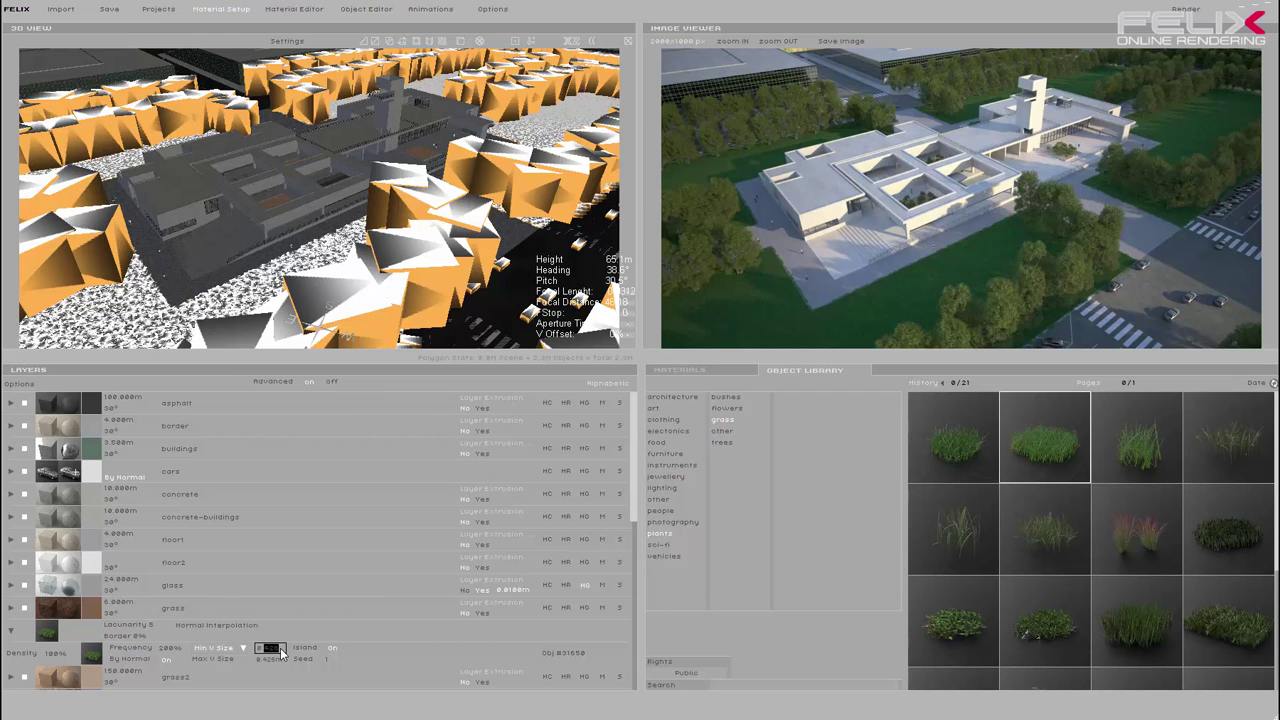
text(0.3m)
key(Return)
Add the first grass model to the grass layer scatter and raise its frequency to 200%
drag(960, 435, 73, 605)
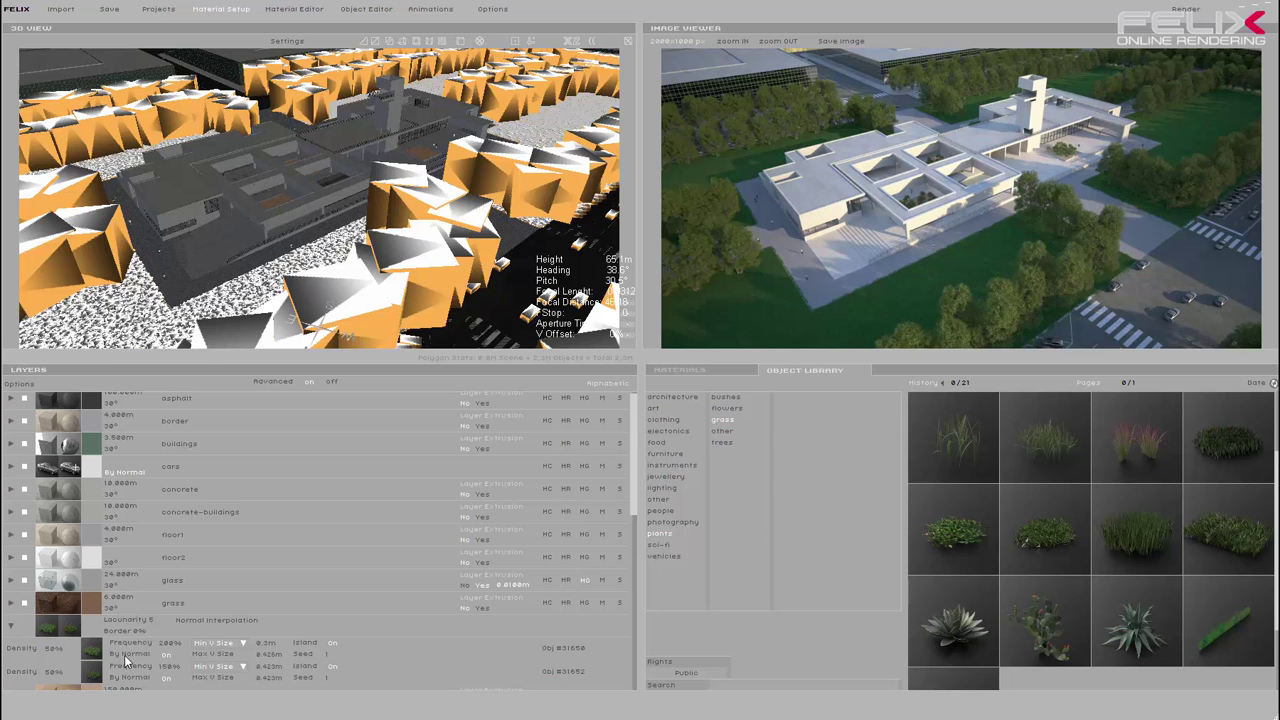
drag(160, 643, 168, 646)
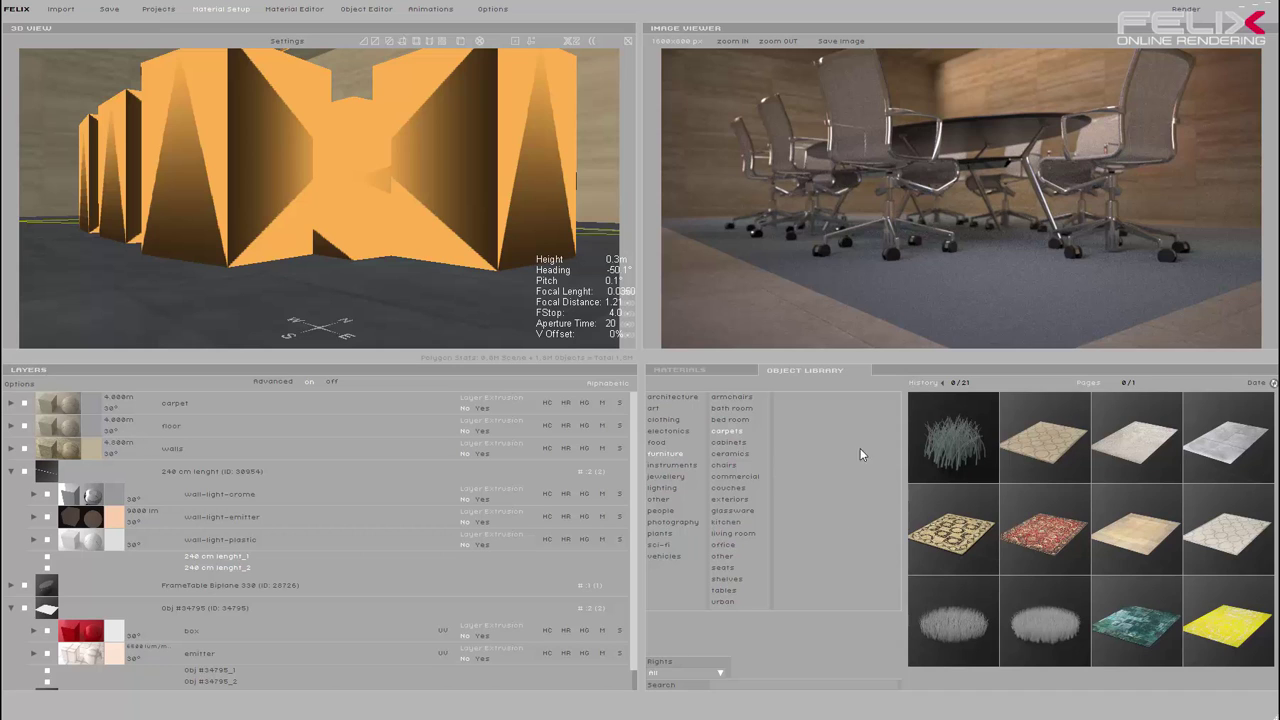
mouse_move(952, 437)
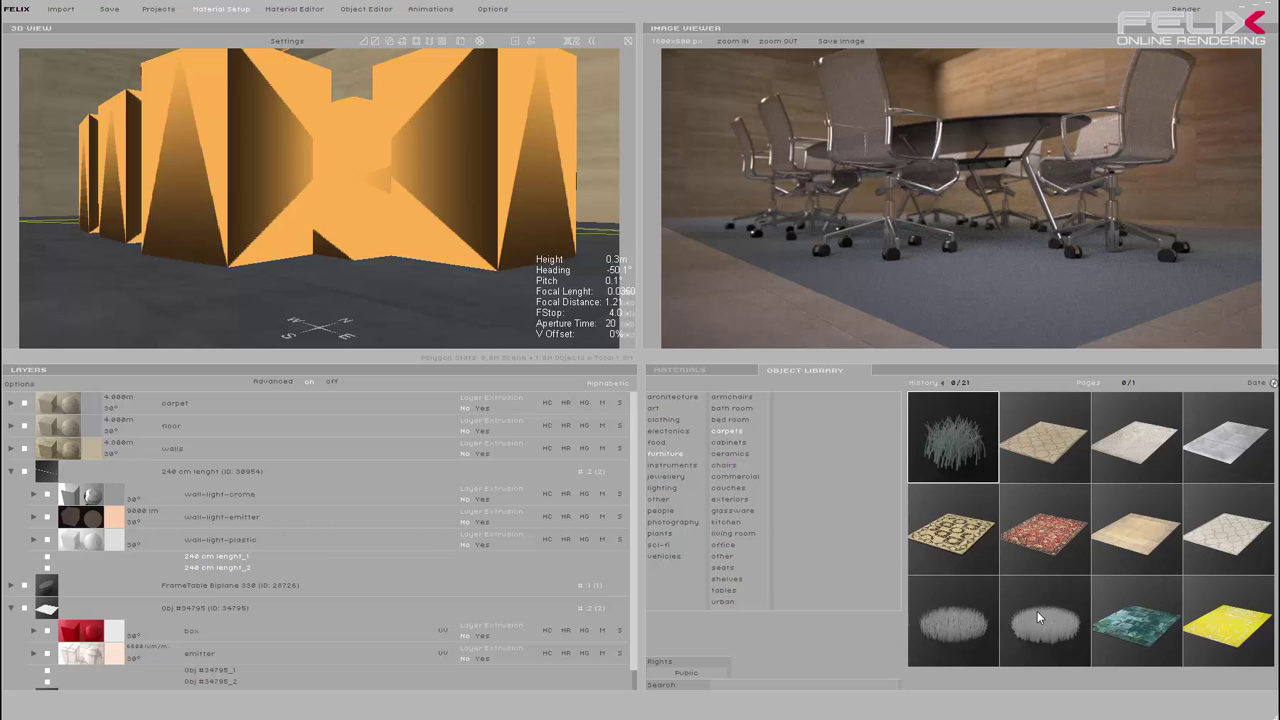
Scatter the shaggy rug-like grass model over the carpet layer with scattering enabled
drag(976, 456, 53, 404)
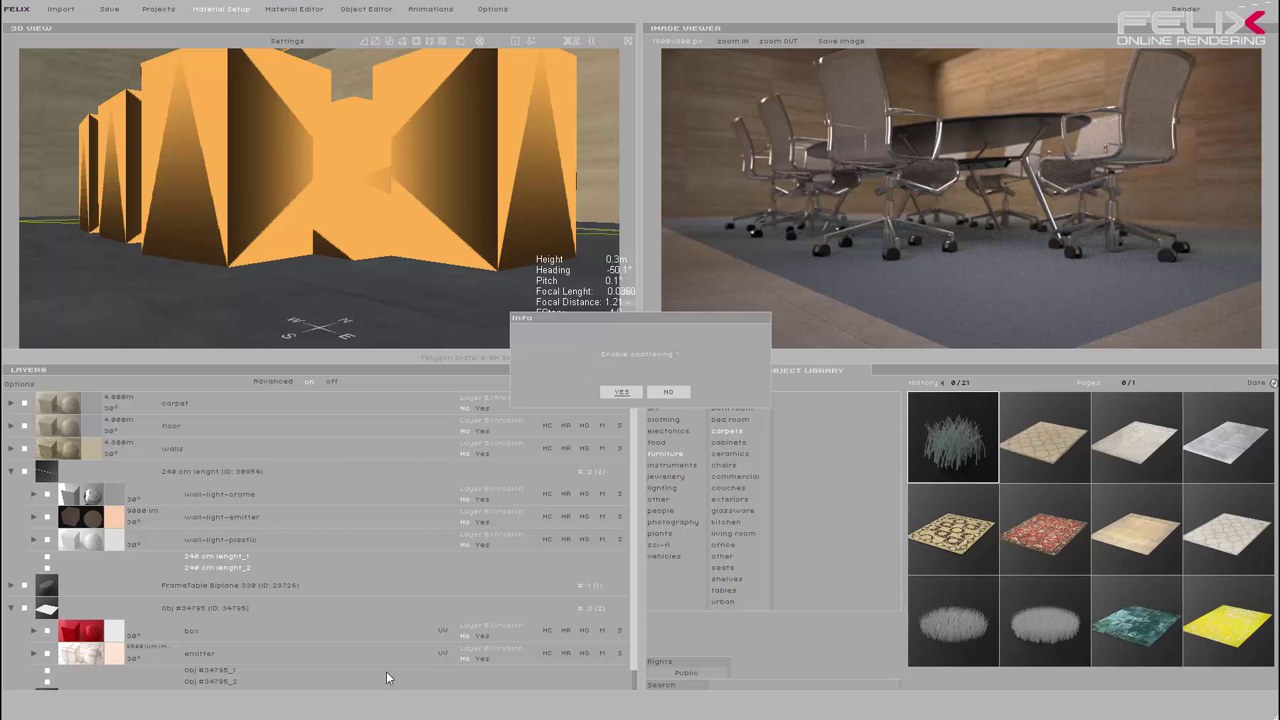
click(621, 393)
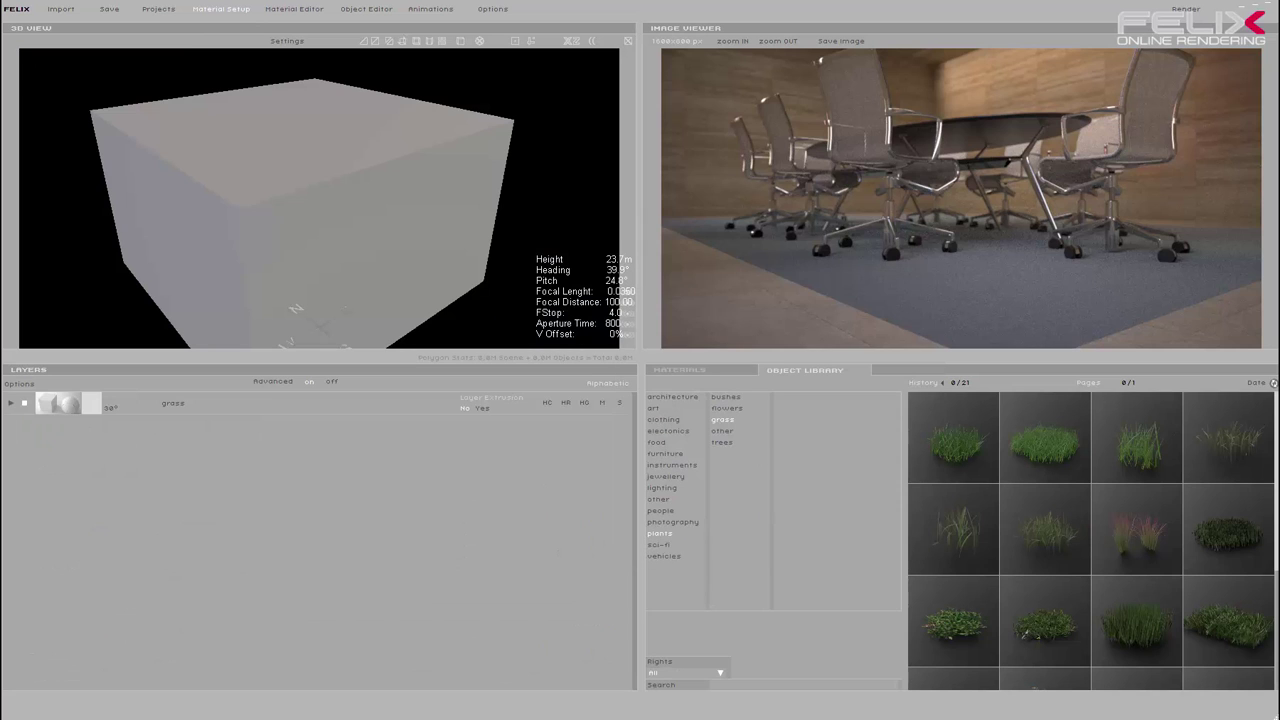
Scatter the dense grass model over the box's grass layer with By Normal set to On
mouse_move(1060, 440)
mouse_down()
mouse_move(410, 352)
mouse_move(56, 412)
mouse_up()
click(622, 392)
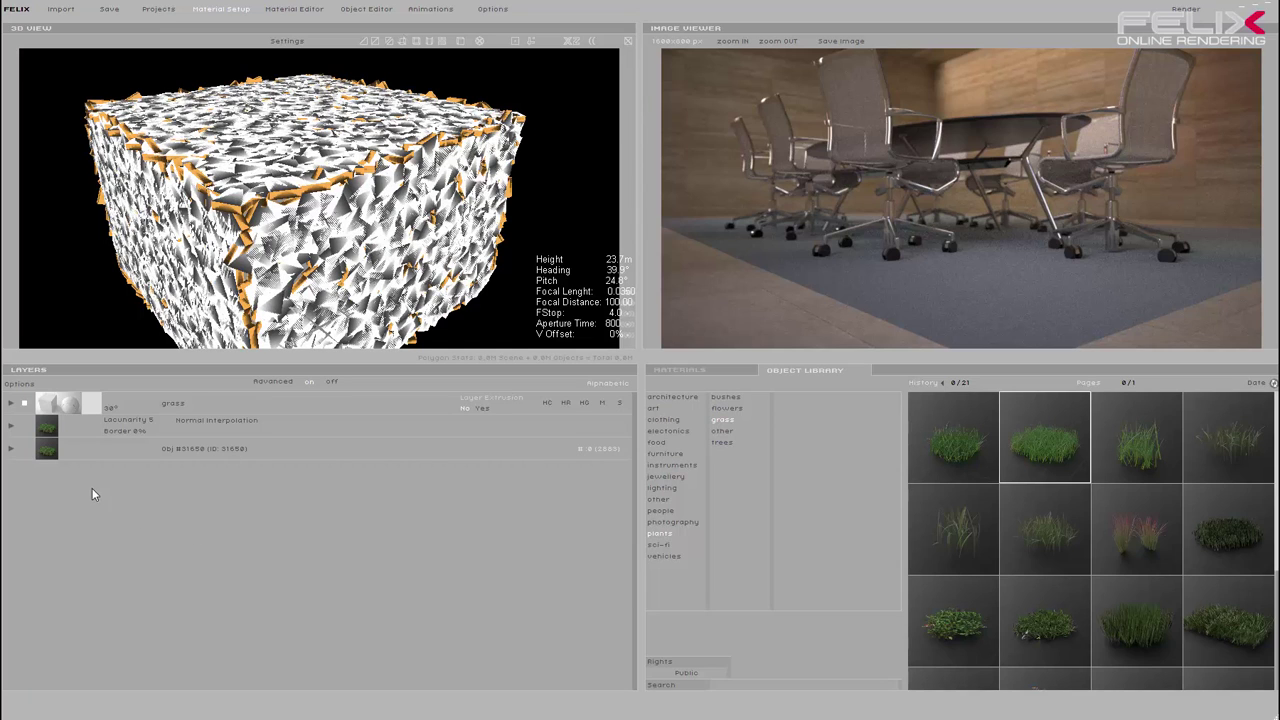
click(11, 426)
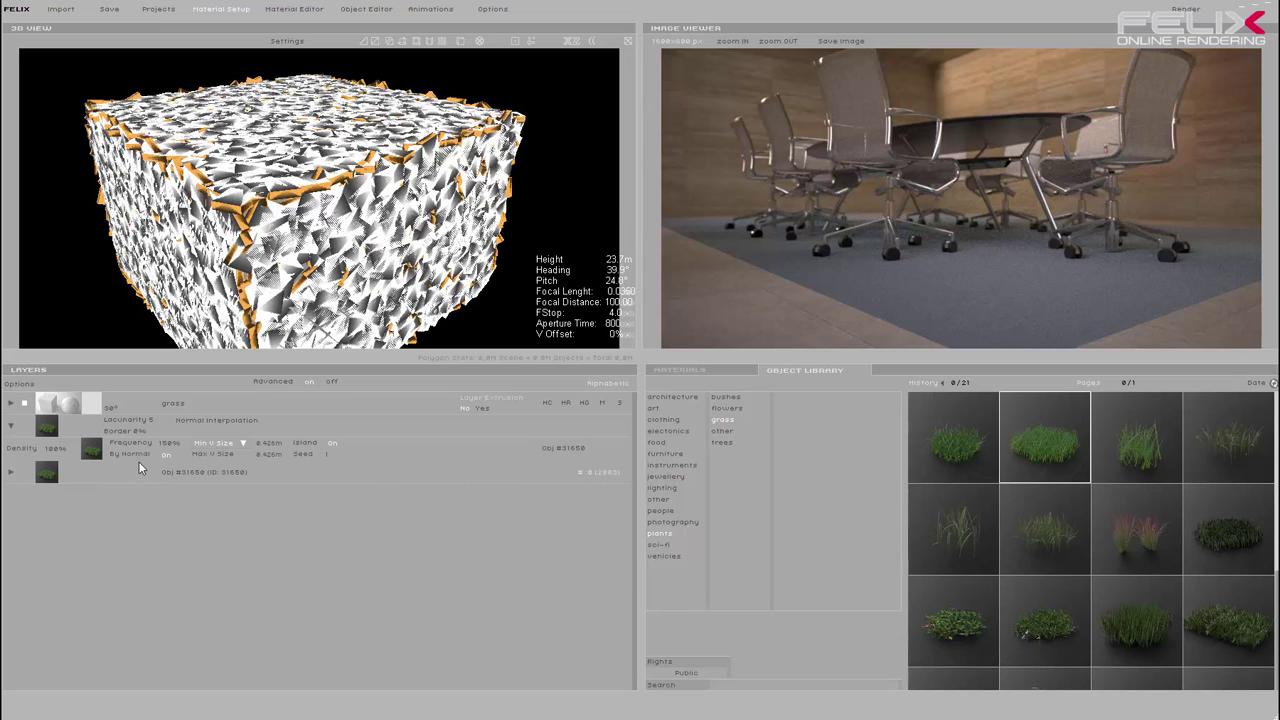
drag(233, 283, 181, 443)
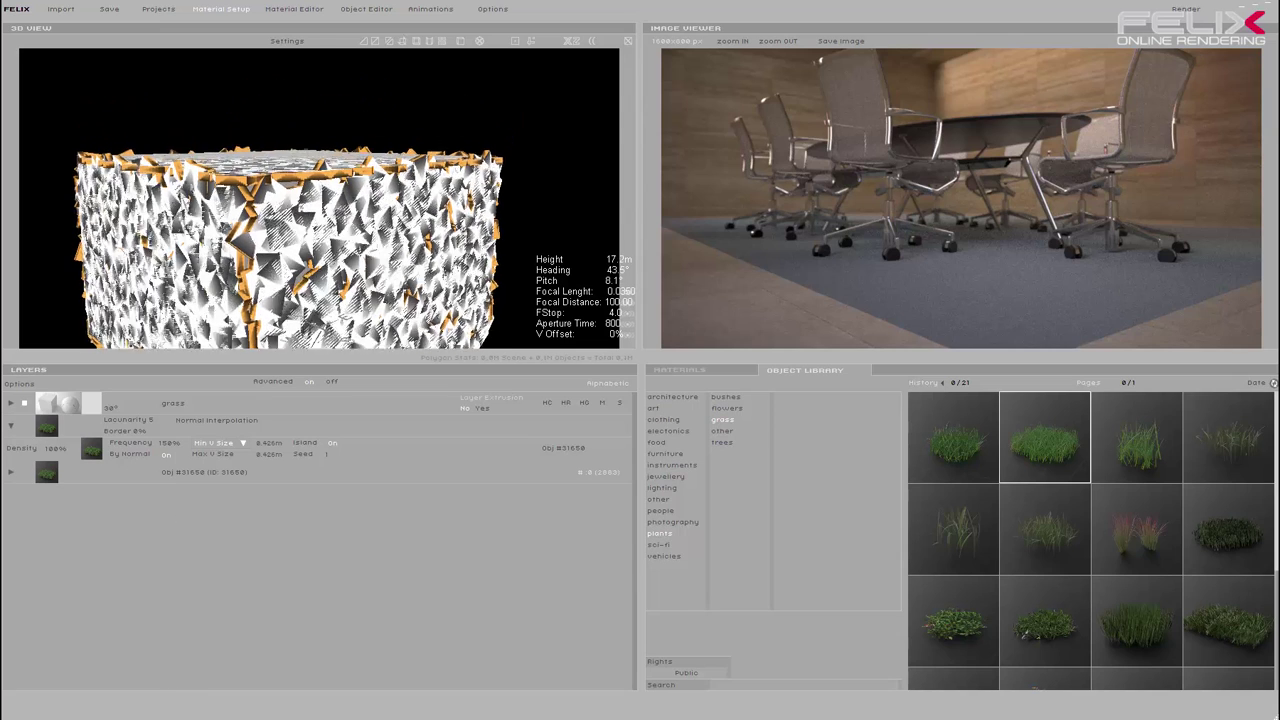
click(167, 456)
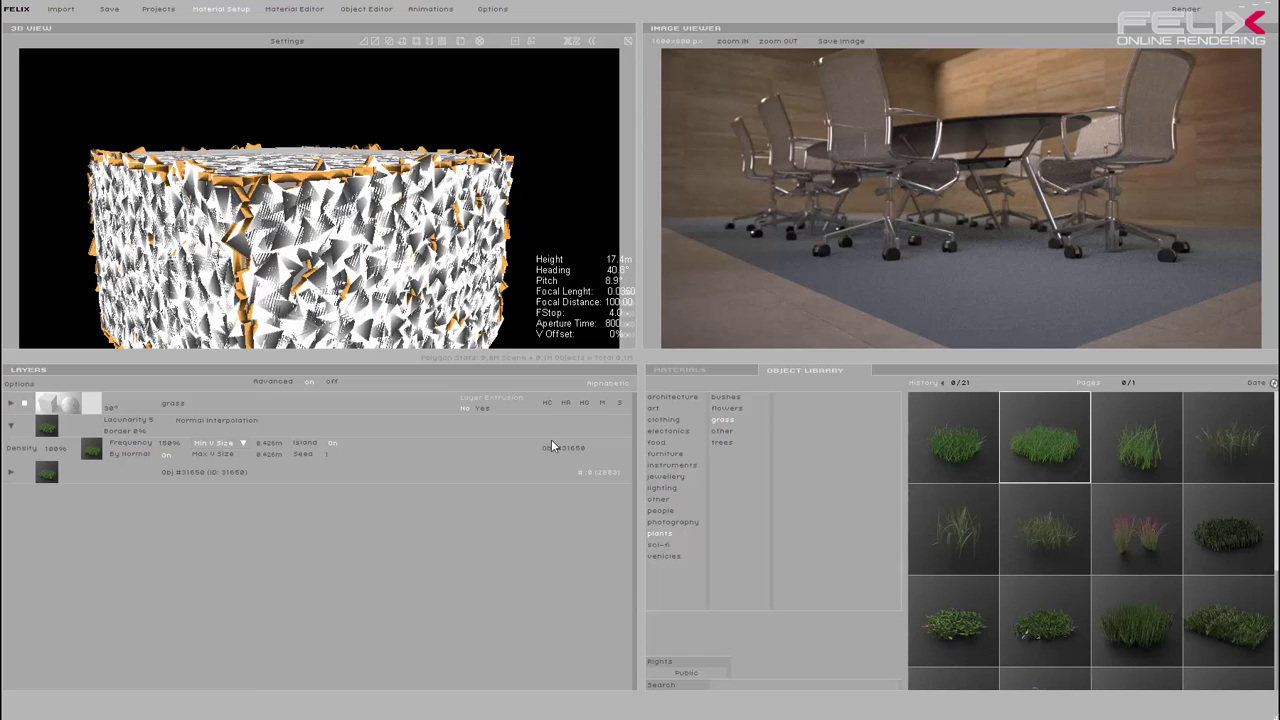
Add a tree model from plants > trees to the box's grass layer scatter
click(722, 442)
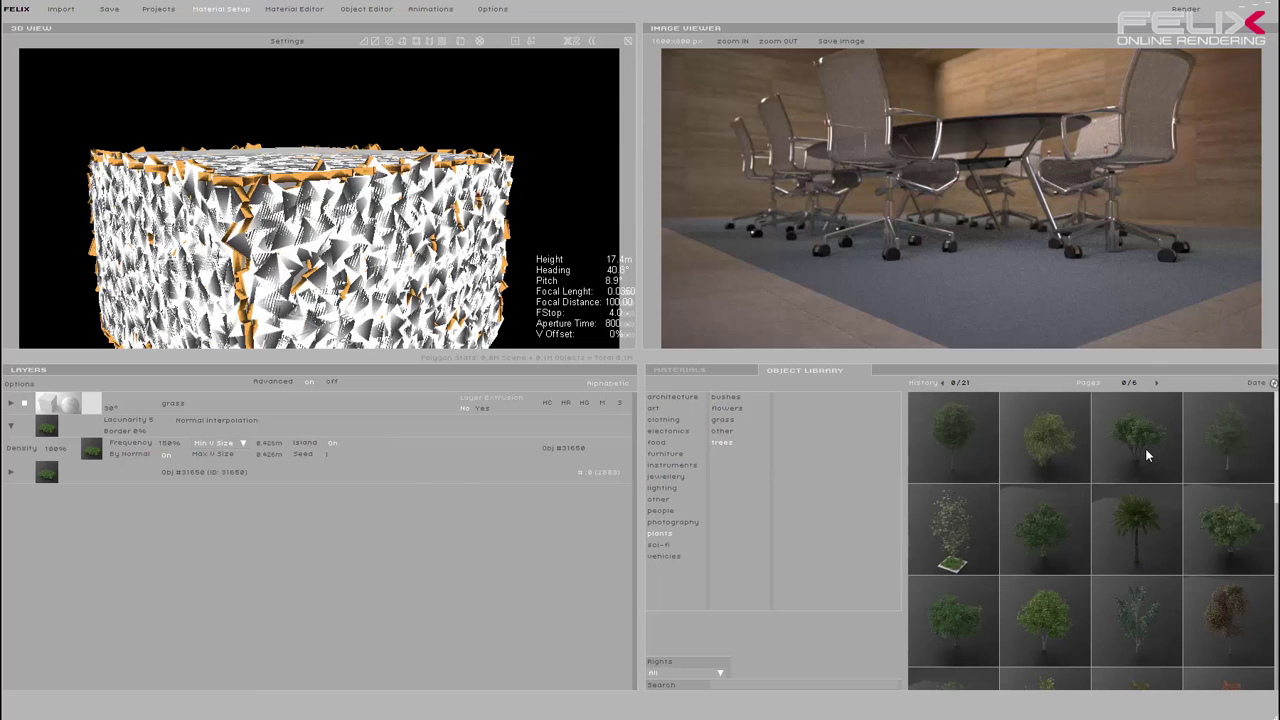
drag(1156, 437, 49, 430)
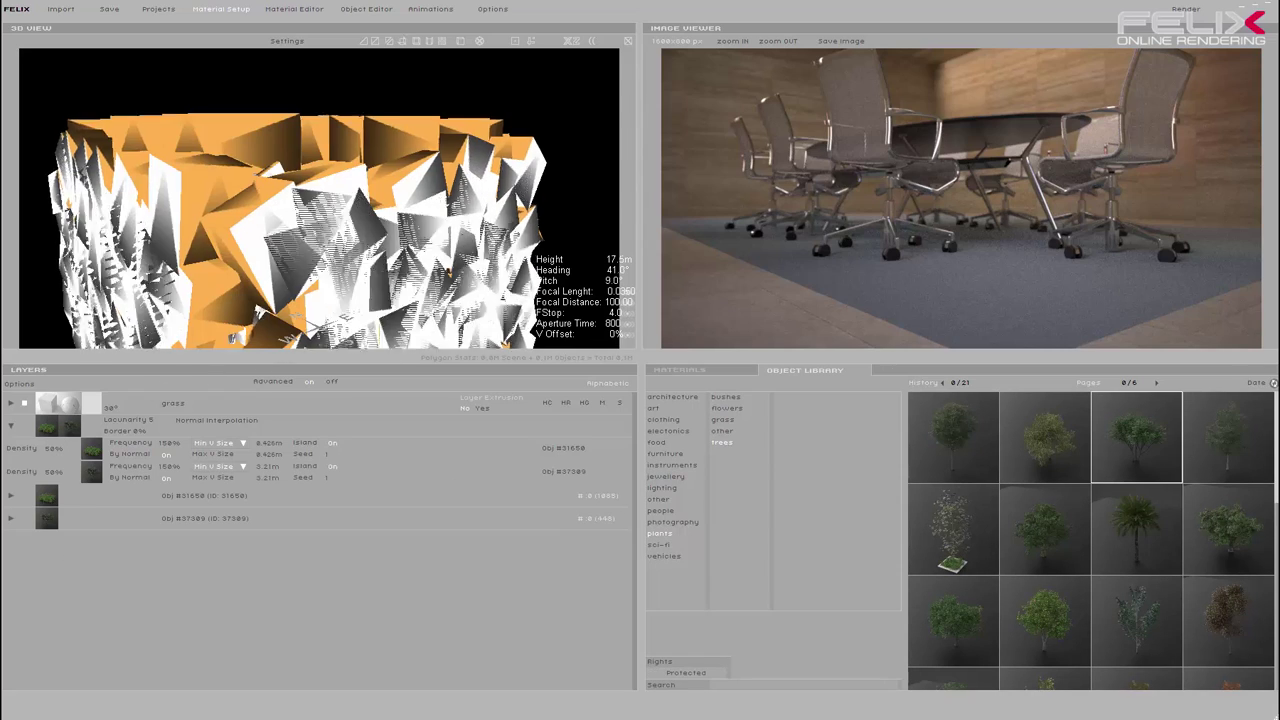
mouse_move(231, 212)
mouse_down()
mouse_move(231, 290)
mouse_move(181, 218)
mouse_up()
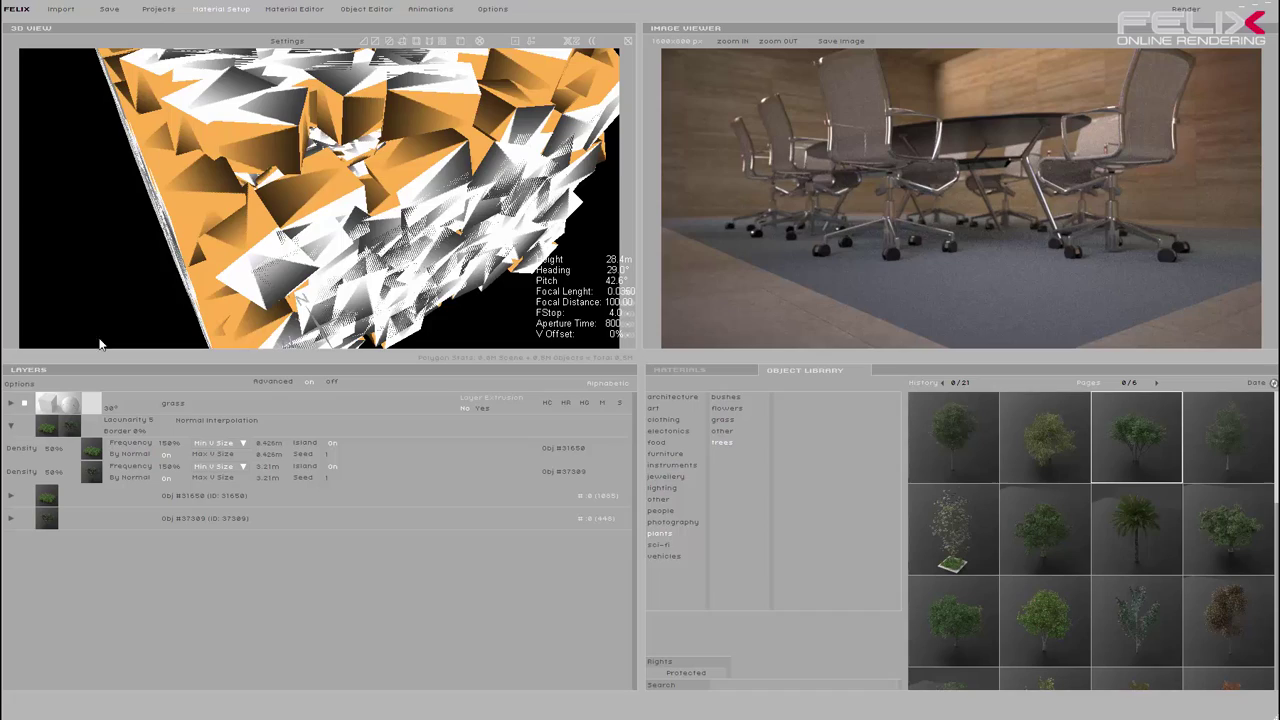
mouse_move(332, 262)
mouse_down()
mouse_move(210, 250)
mouse_move(307, 197)
mouse_up()
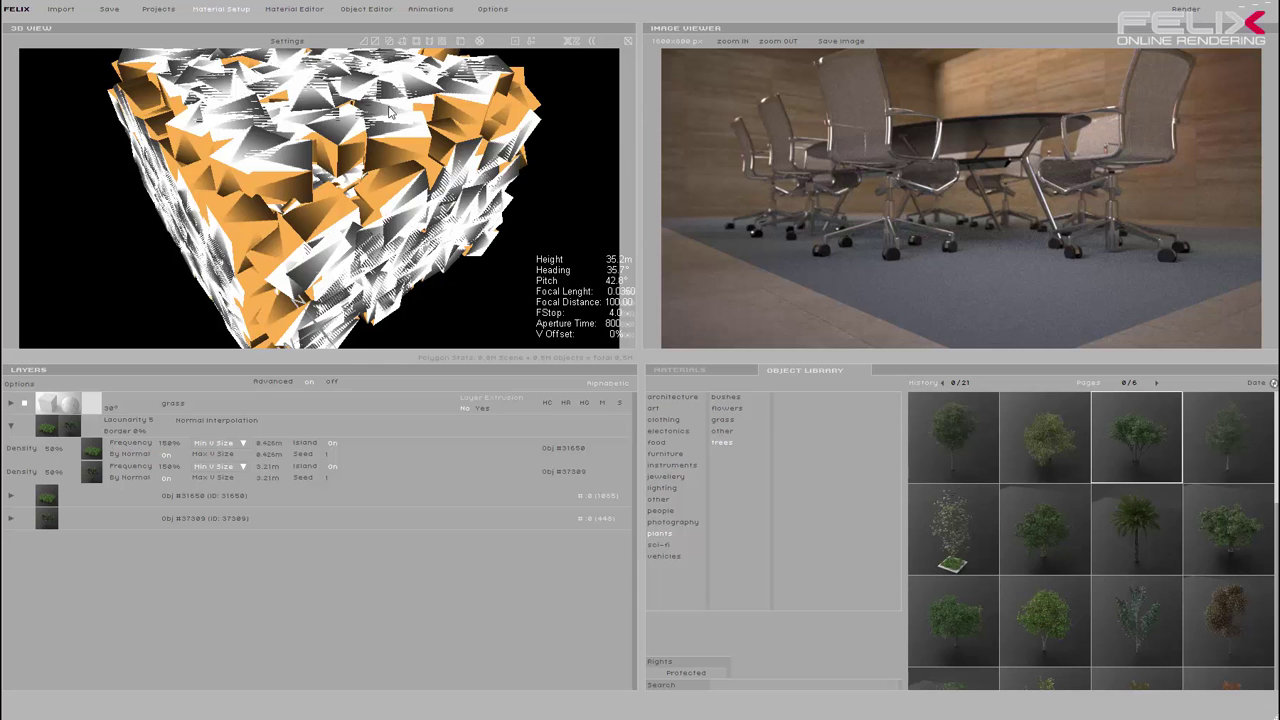
drag(282, 213, 320, 250)
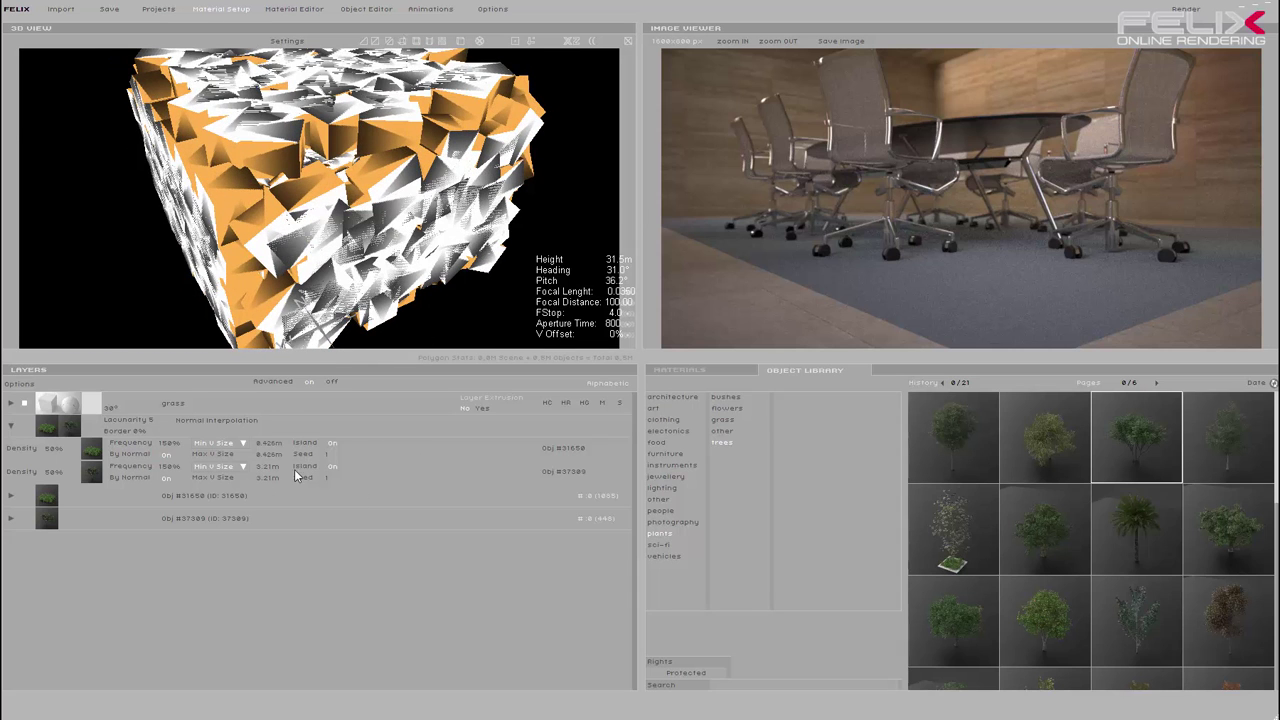
Set the tree scatter's Island to Off and Frequency to 20%
click(333, 467)
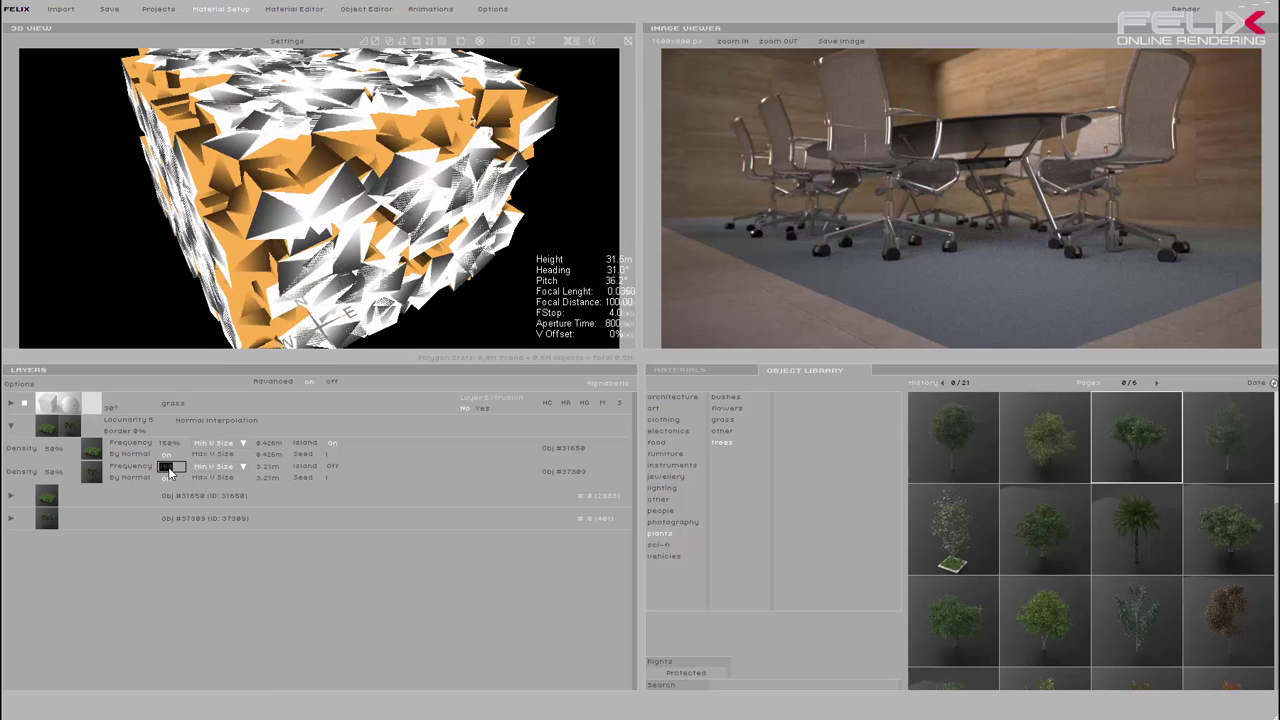
key(Return)
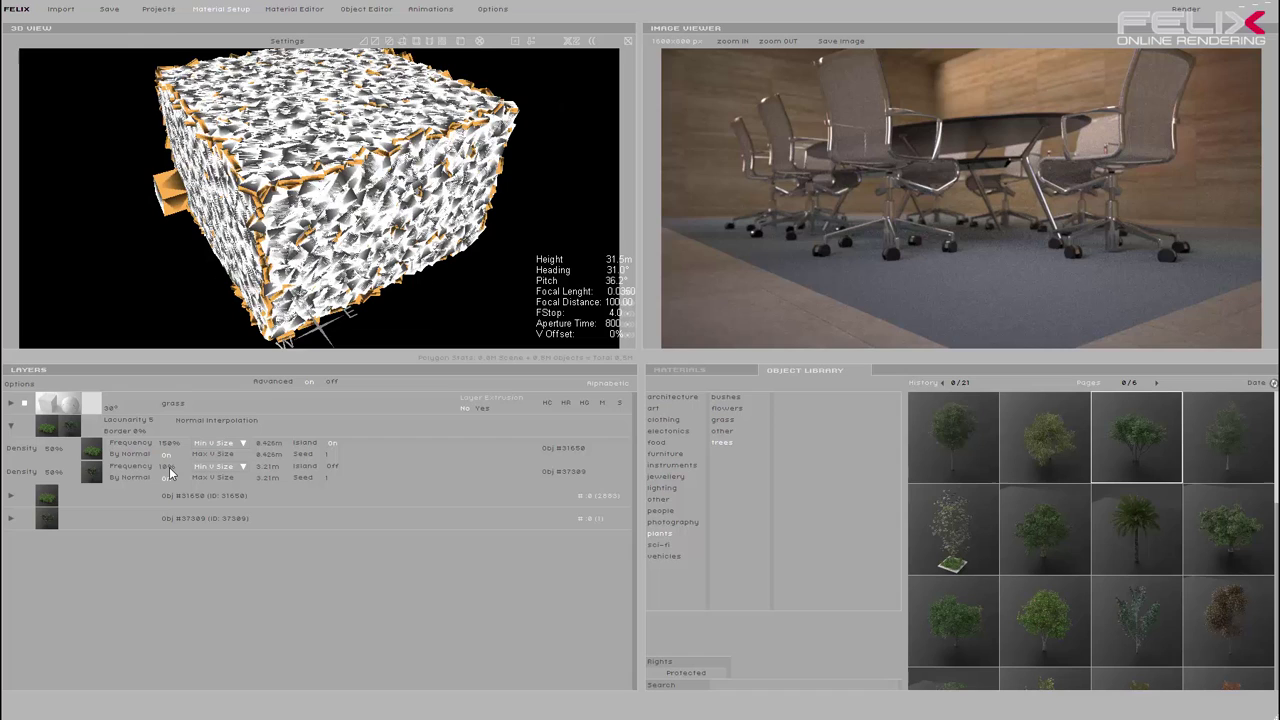
click(171, 470)
text(20)
key(Return)
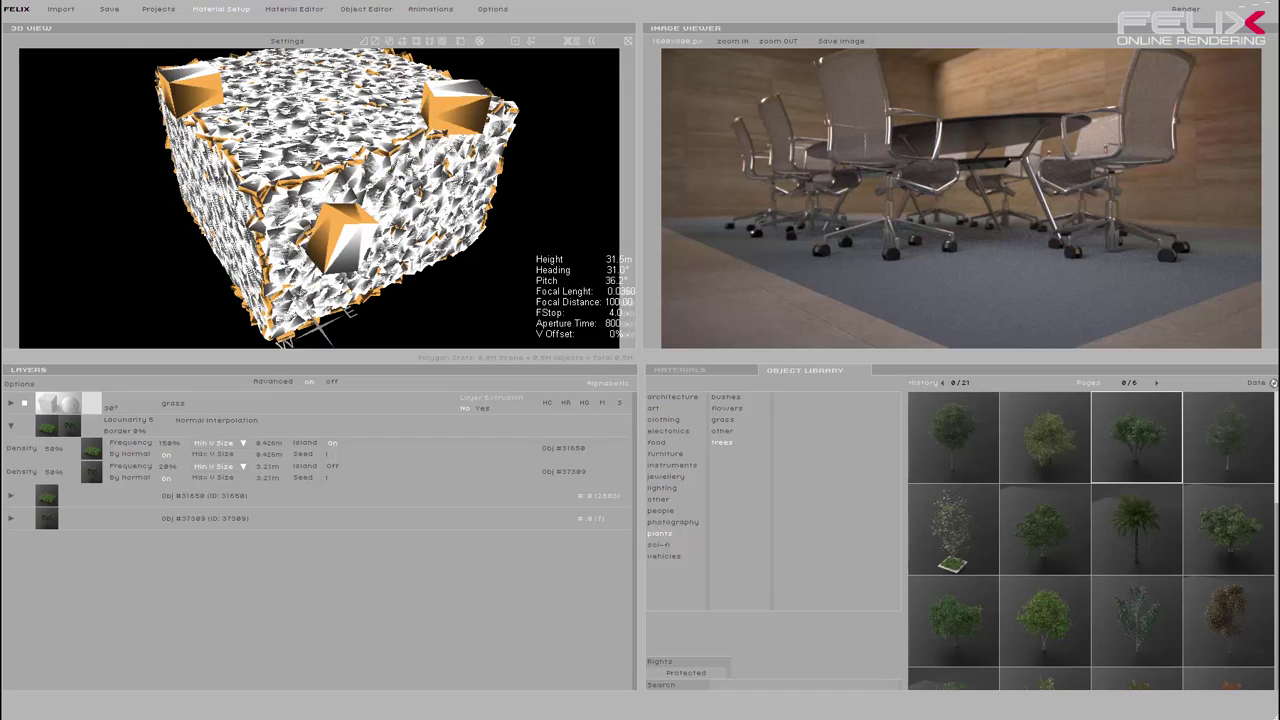
mouse_move(305, 150)
middle_down()
mouse_move(348, 347)
mouse_move(301, 159)
middle_up()
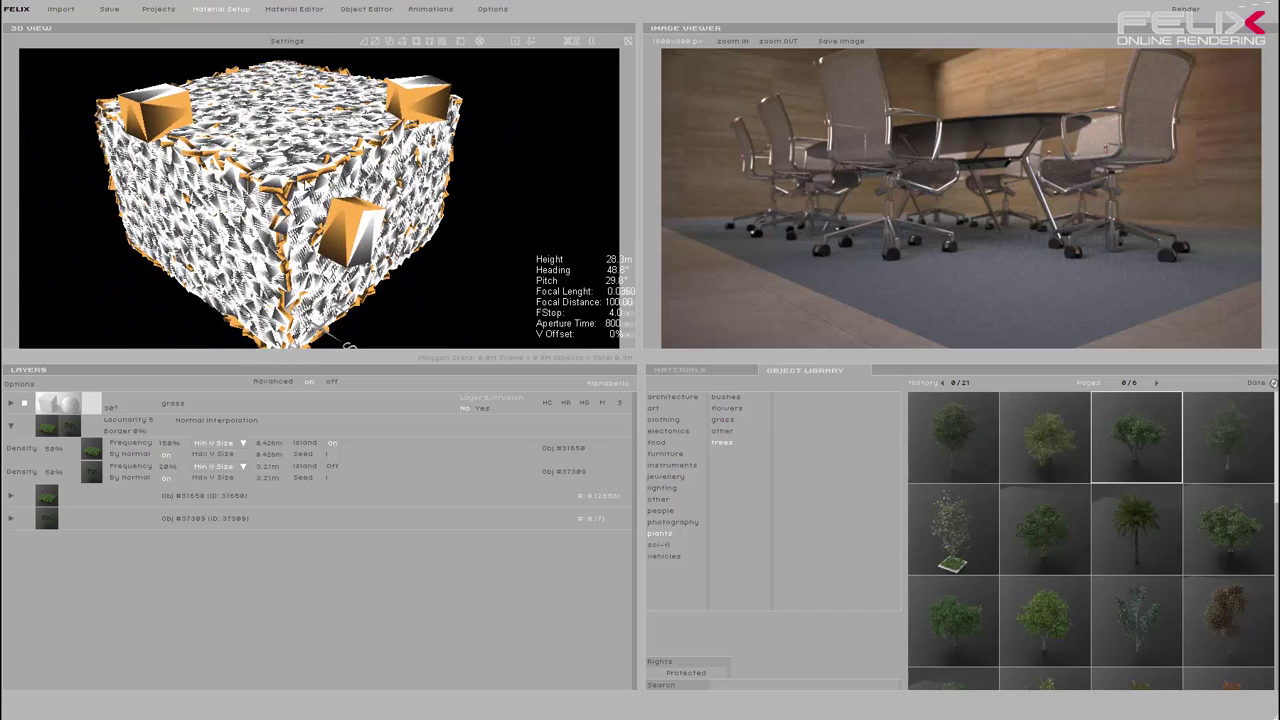